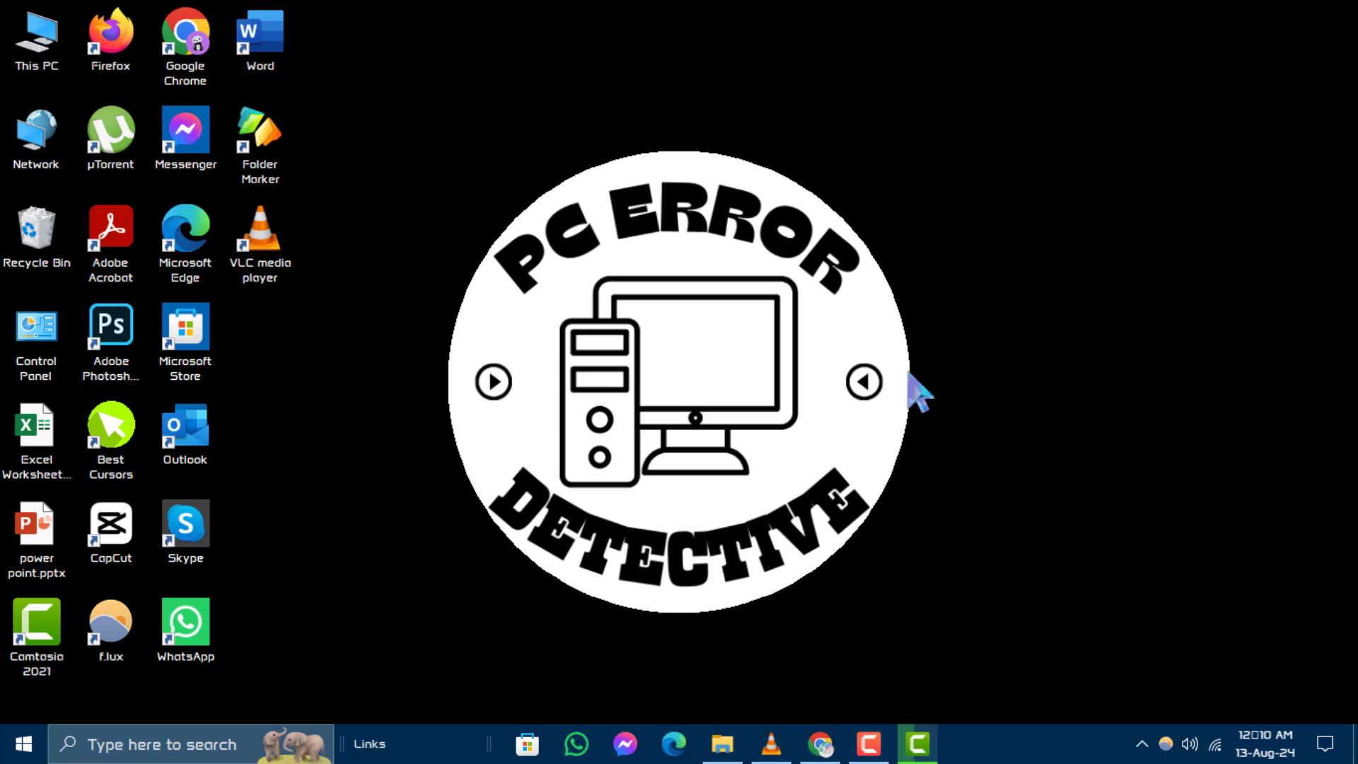
Launch Device Manager from the Win+X quick-link menu.
key(super+x)
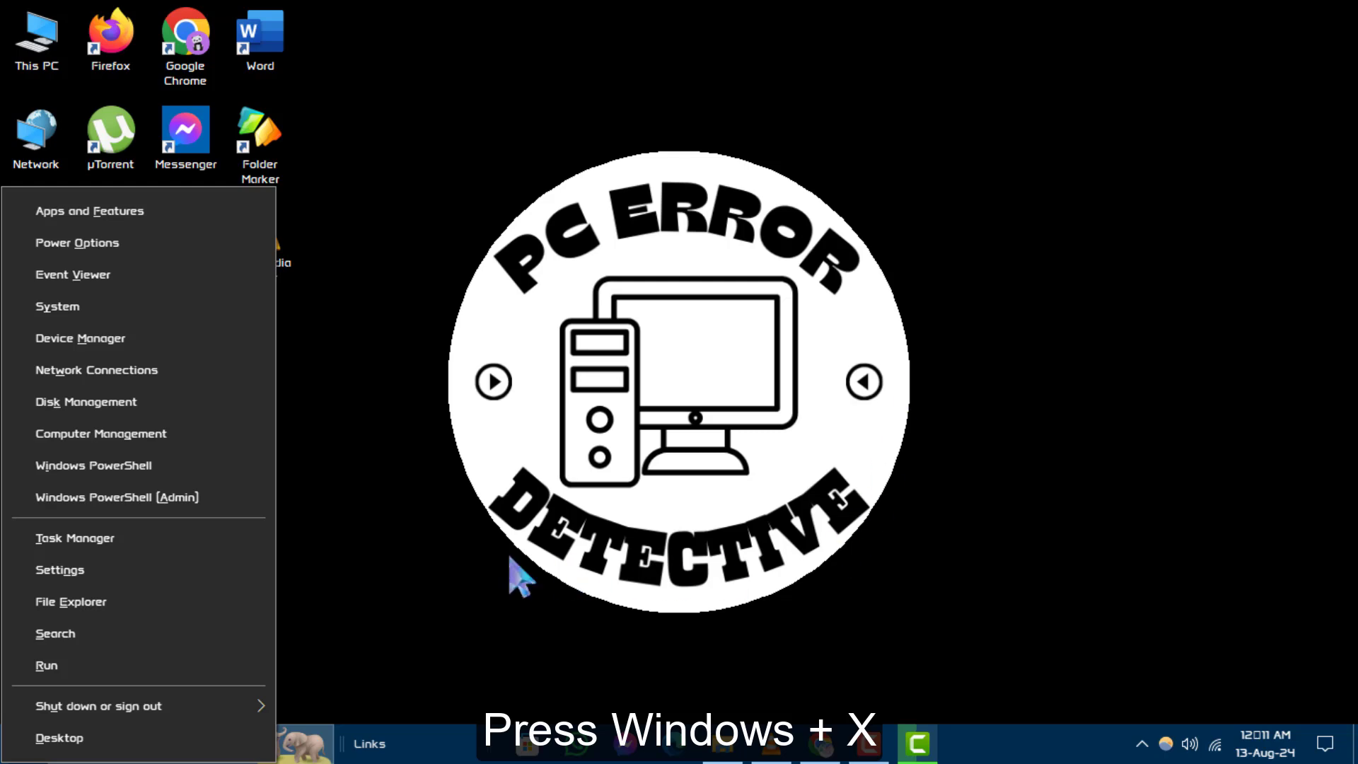
click(166, 344)
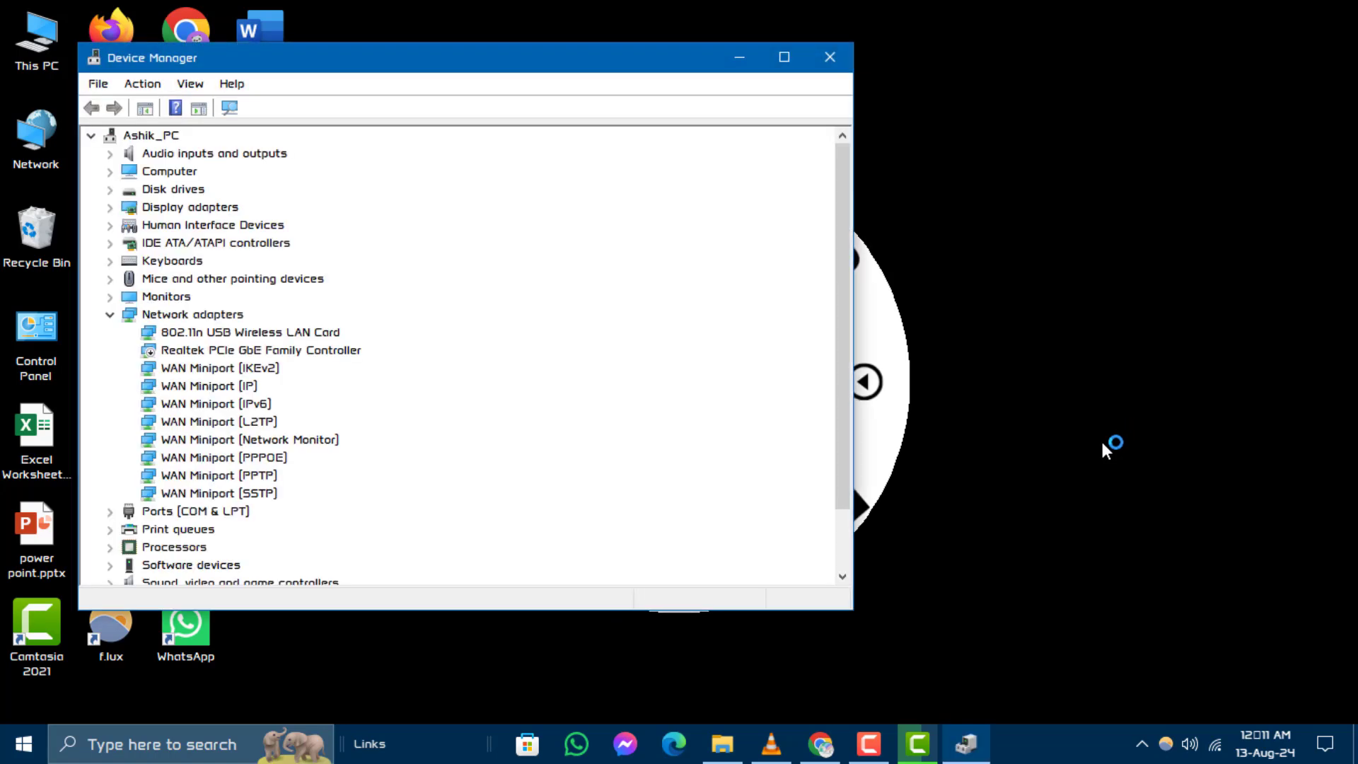
Maximize Device Manager and bring up the context menu for the 802.11n USB Wireless LAN Card.
click(787, 58)
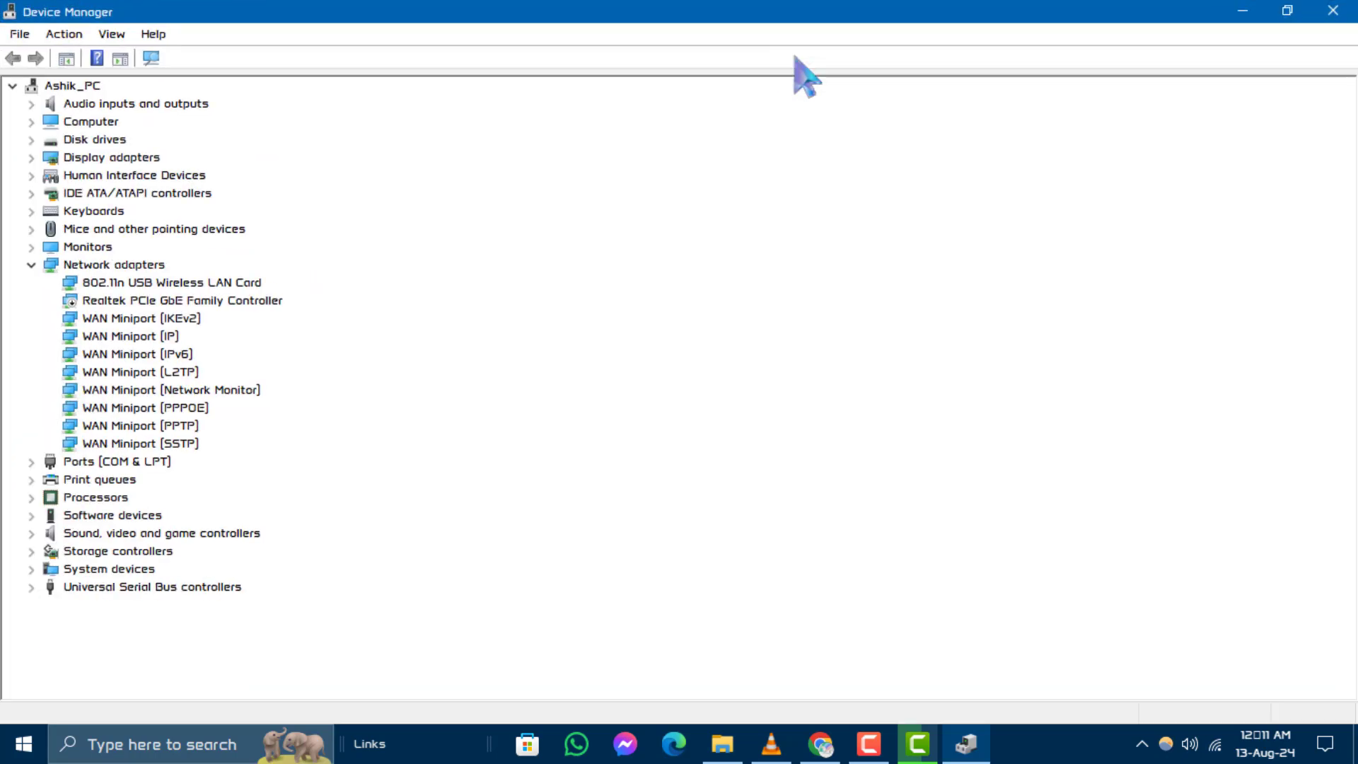
click(33, 264)
click(153, 267)
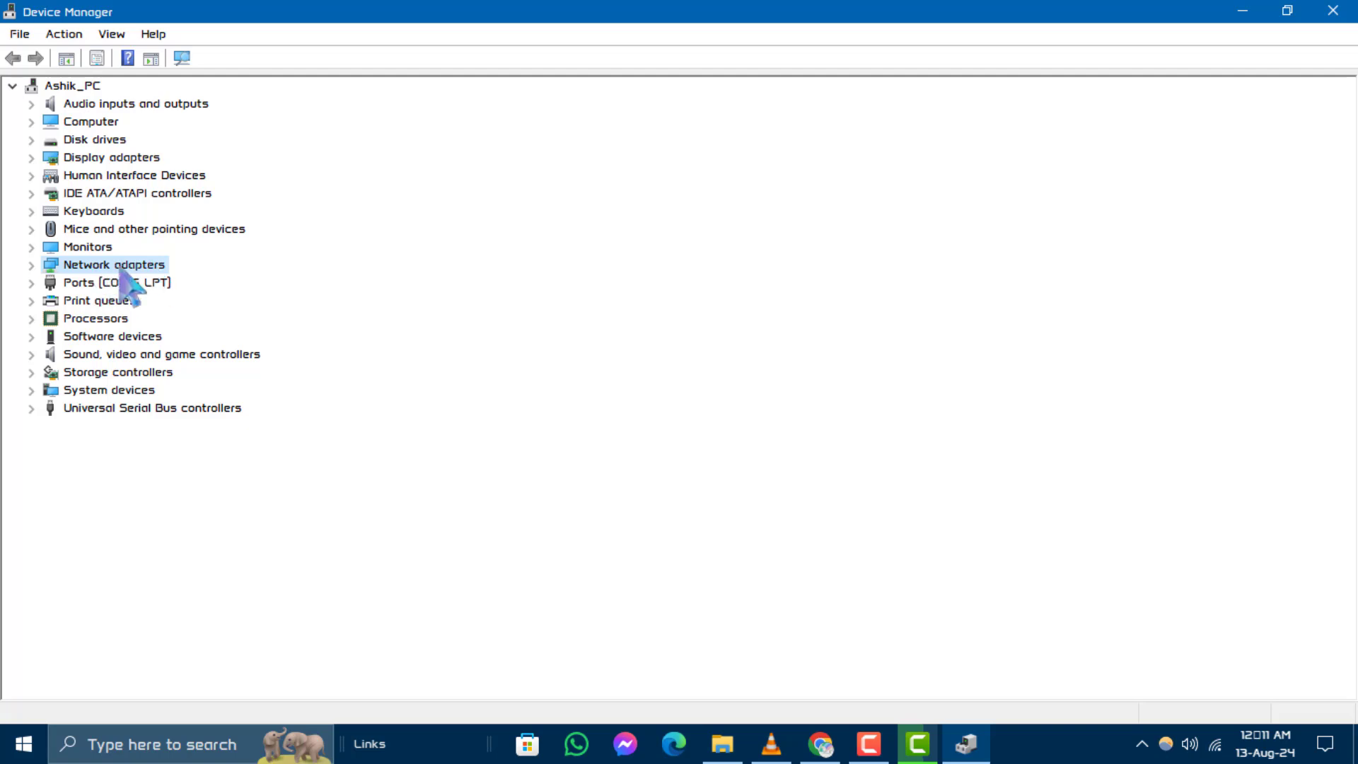
click(40, 268)
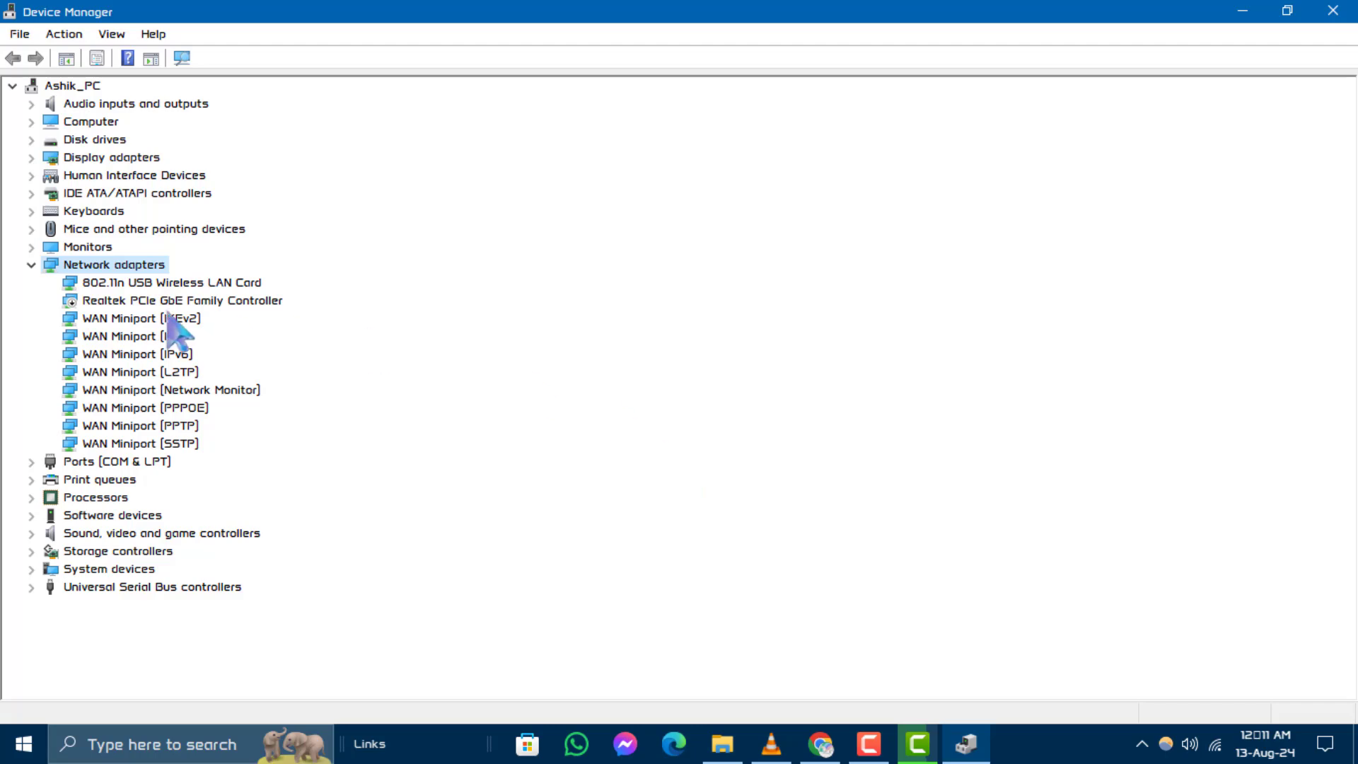
click(132, 285)
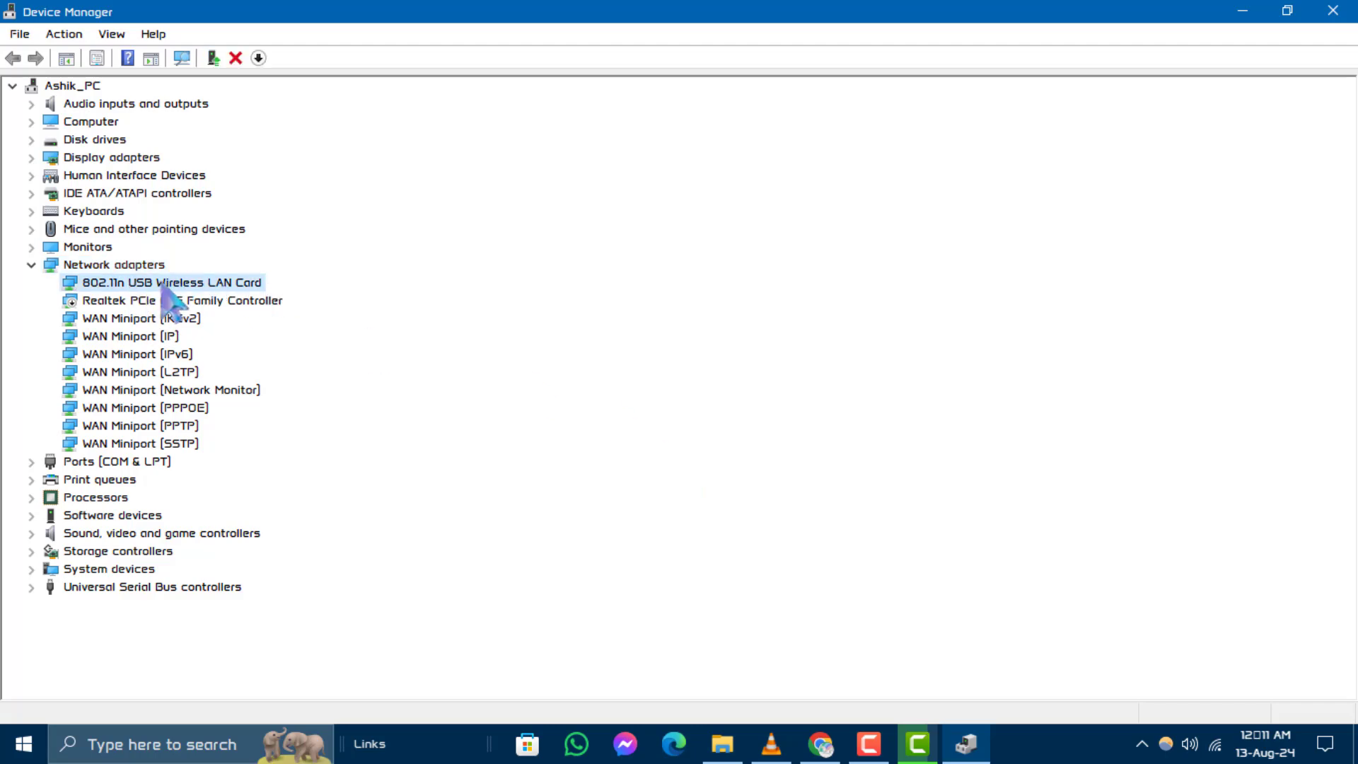
right_click(164, 287)
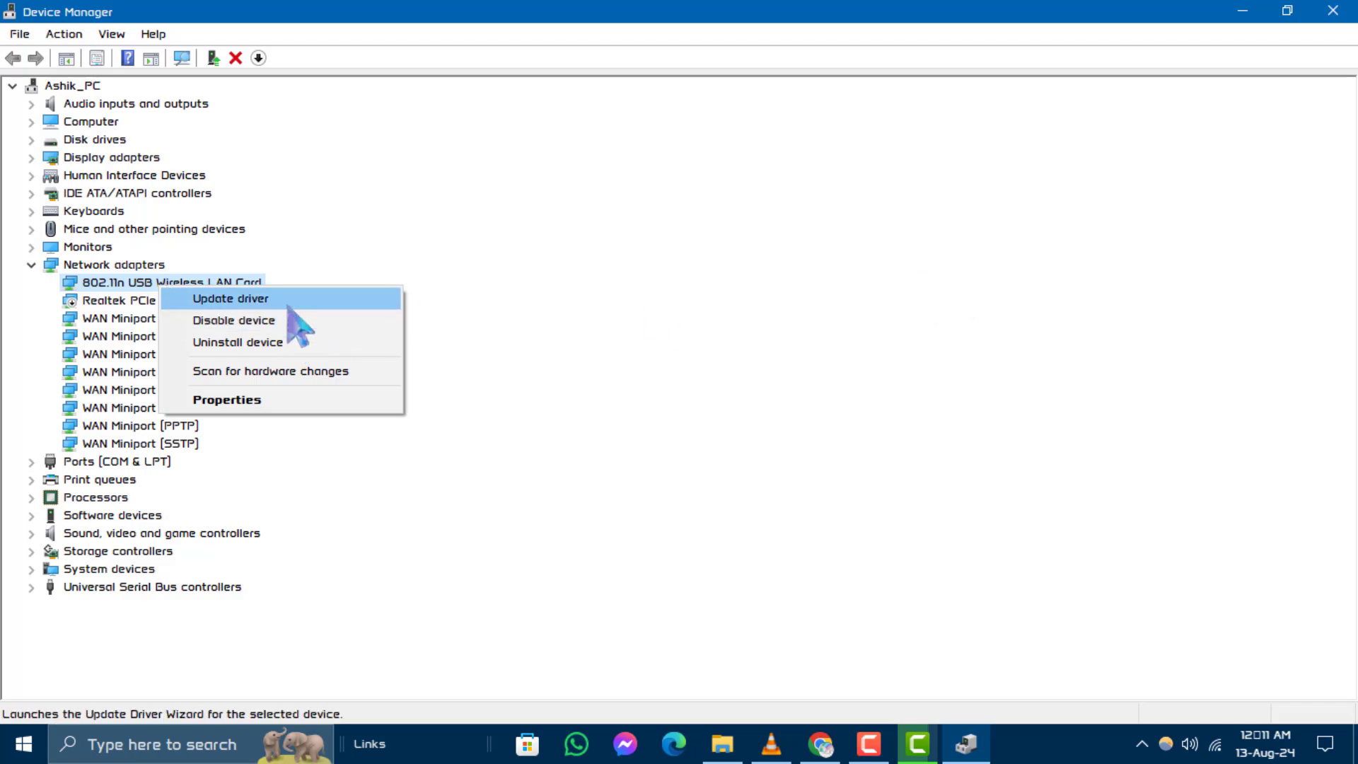
Update the 802.11n USB Wireless LAN Card driver using Search automatically for drivers.
click(374, 308)
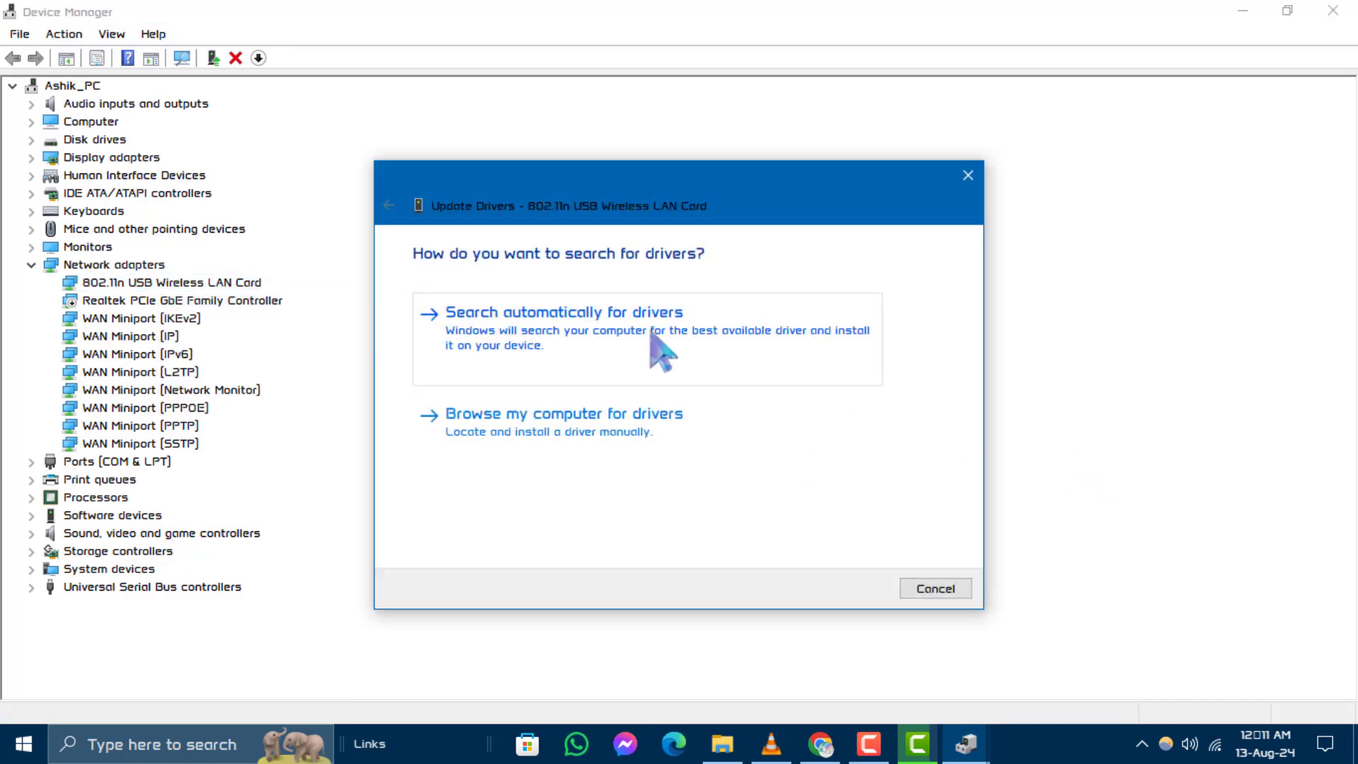
click(640, 353)
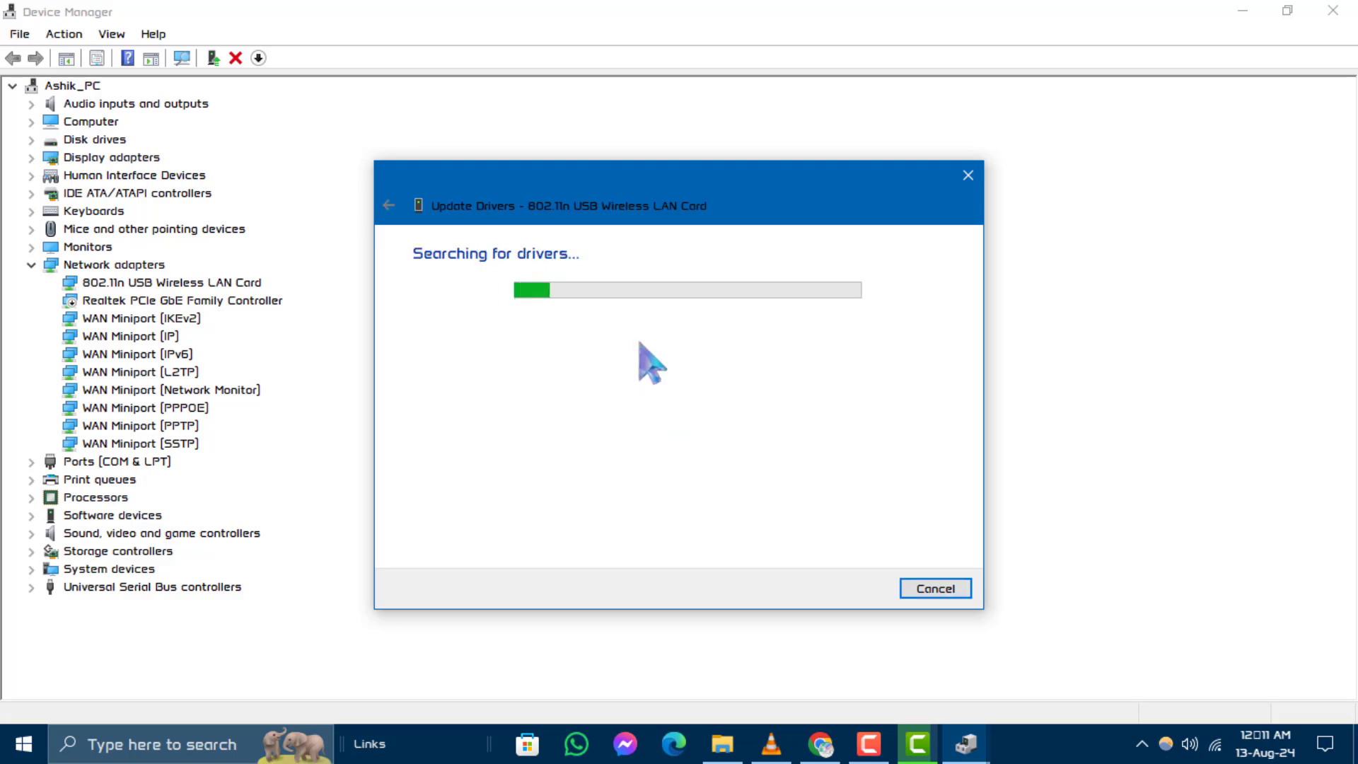